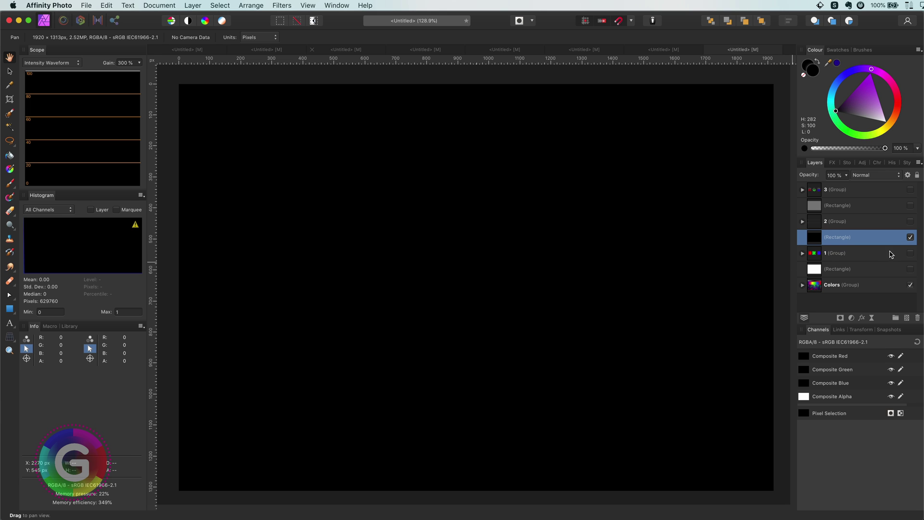
Hide the black rectangle layer and show the white rectangle layer over the test image
click(911, 238)
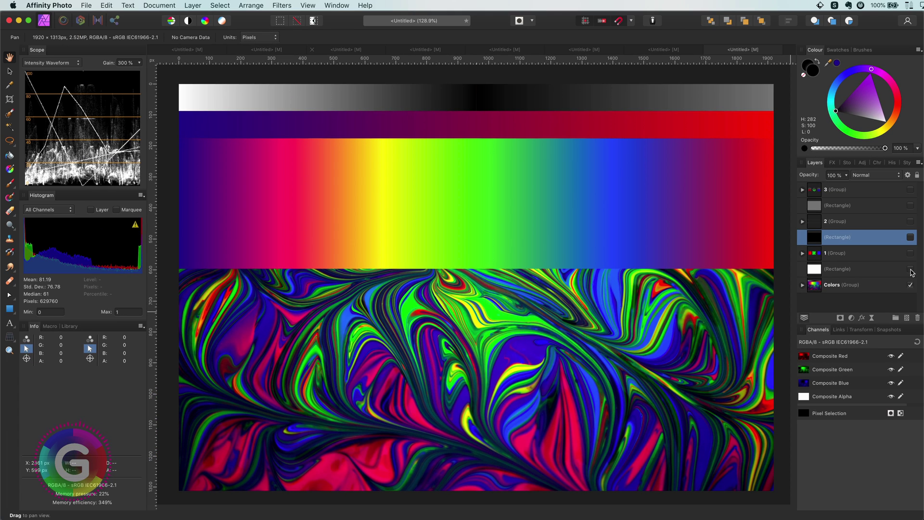
click(911, 269)
Show the white rectangle layer and briefly preview the RGB chart in group 1
click(910, 268)
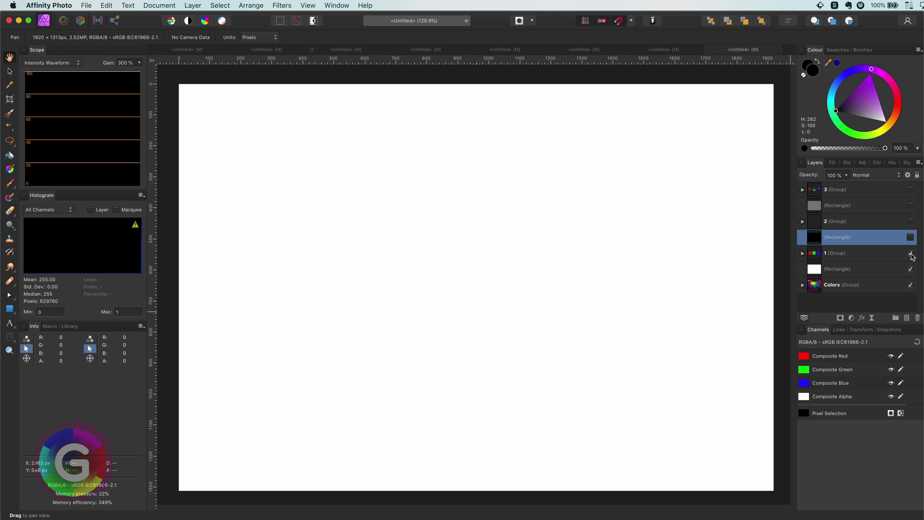
click(911, 253)
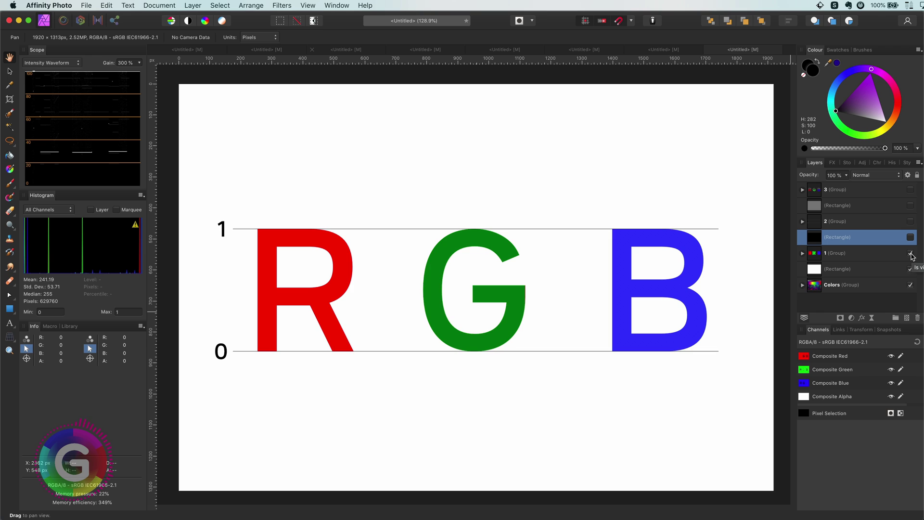
click(911, 253)
Set the white rectangle layer's blend mode to Divide
click(867, 262)
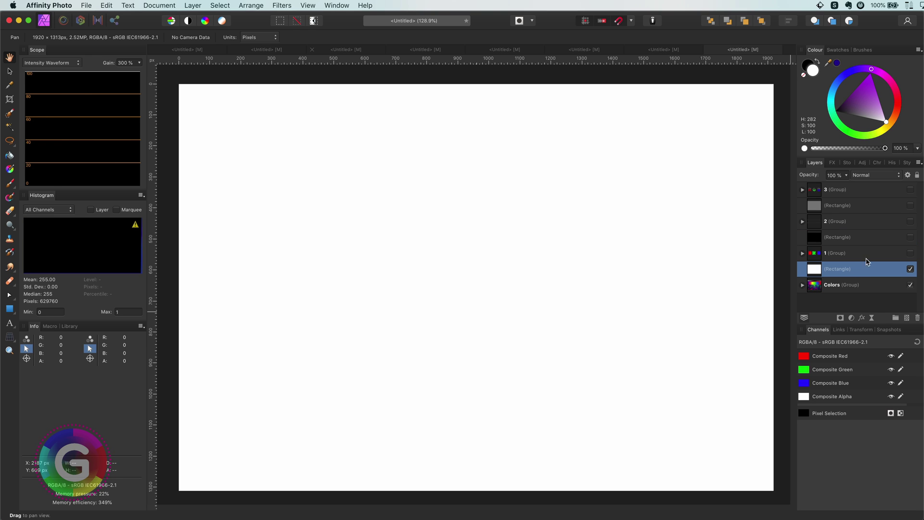
click(873, 176)
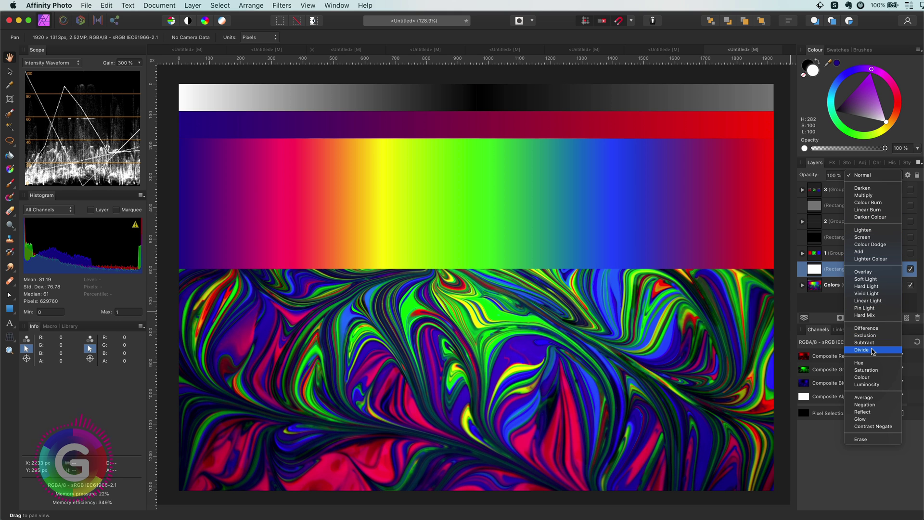
click(861, 349)
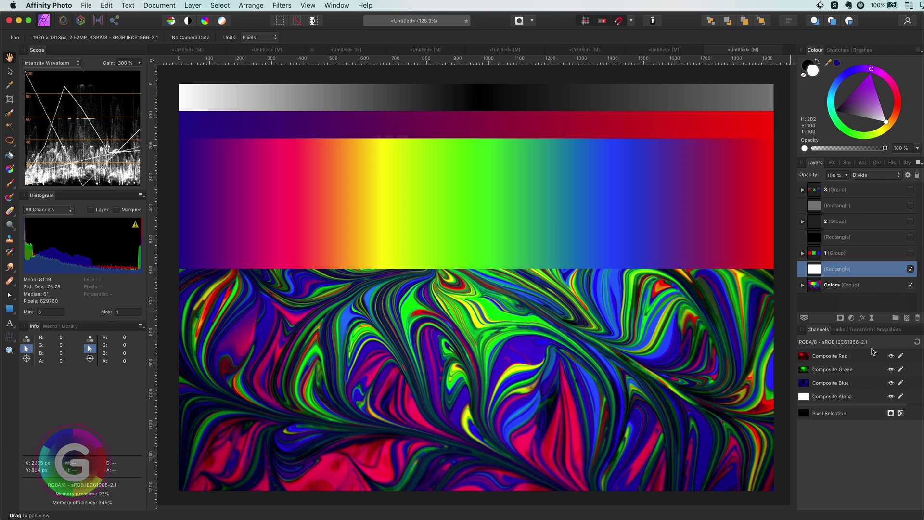
Show the black rectangle layer and briefly preview the RGB chart in group 2
click(911, 237)
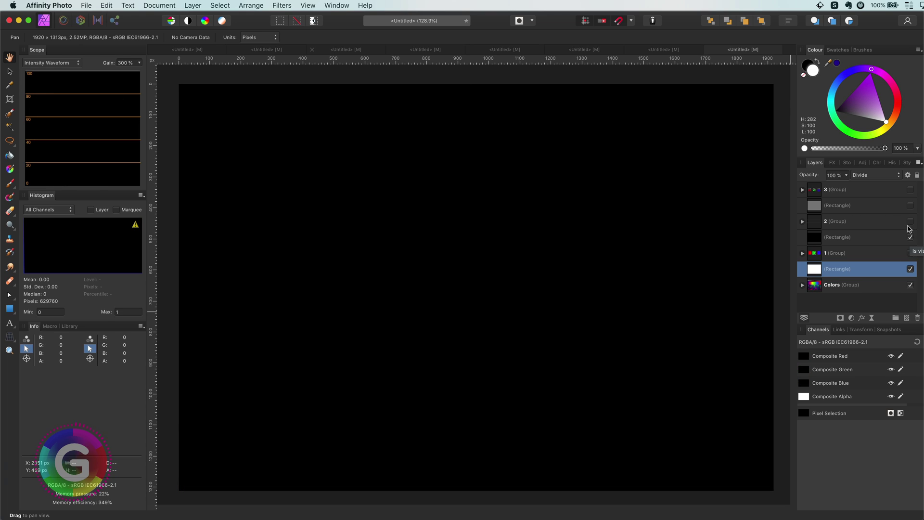
click(911, 221)
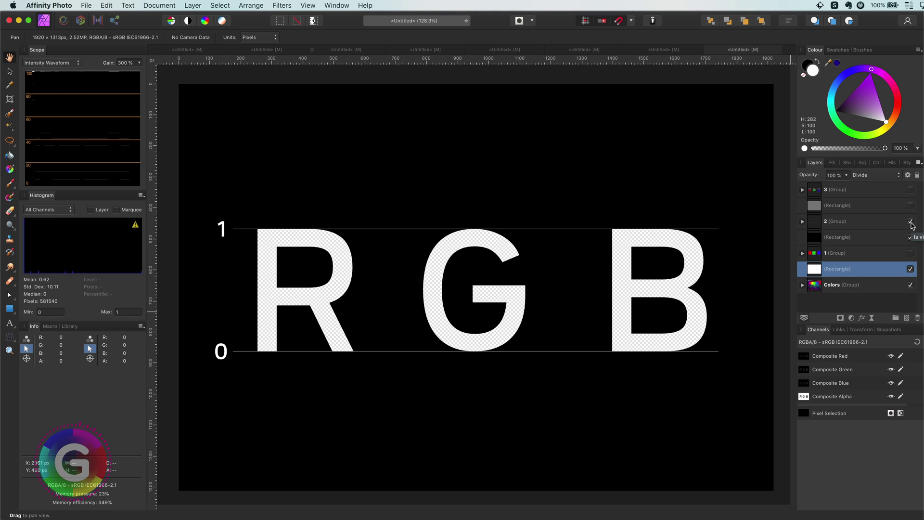
click(910, 222)
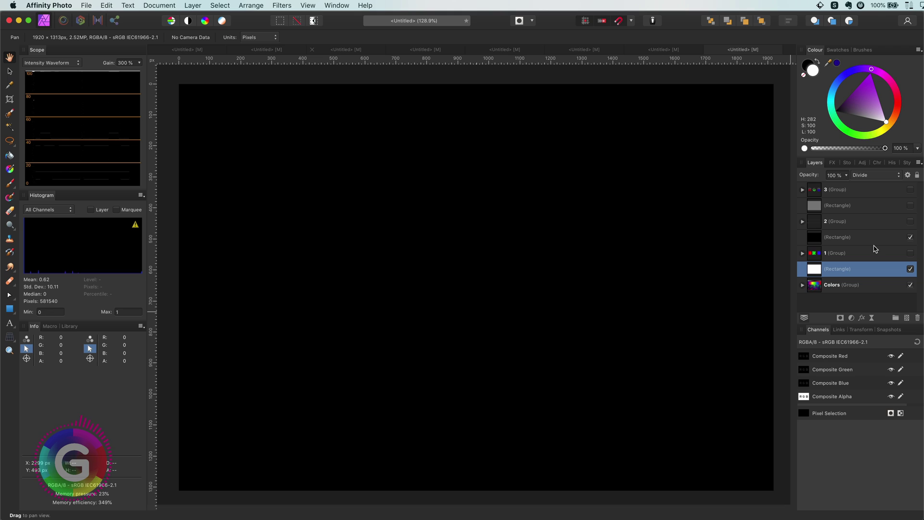
Set the black rectangle layer's blend mode to Negation
click(874, 240)
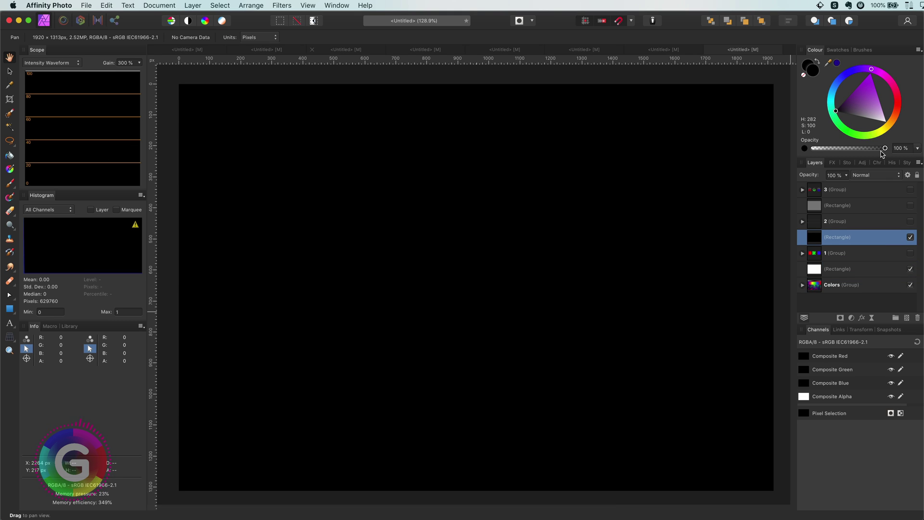
click(870, 176)
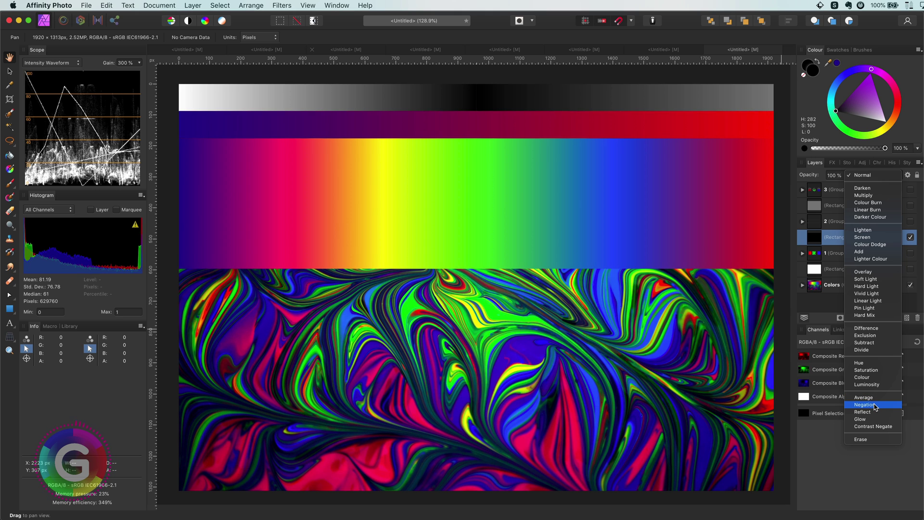
click(874, 406)
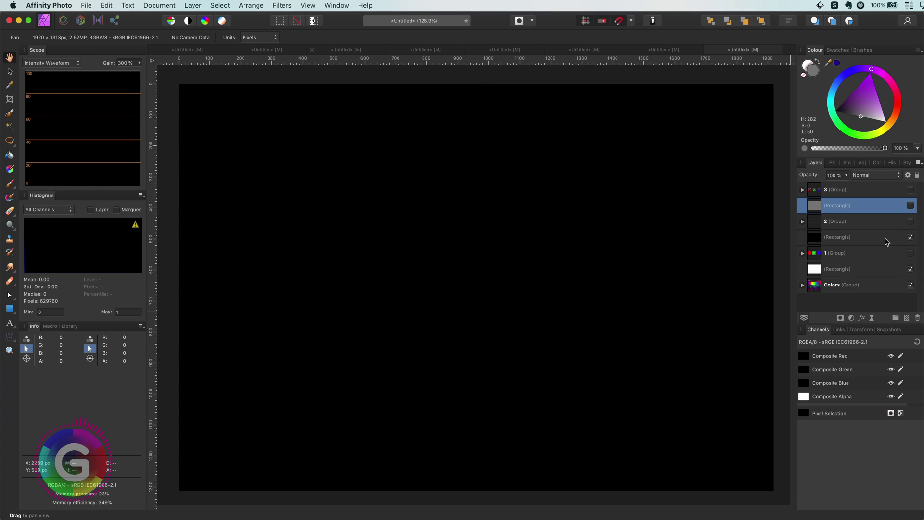
Show the grey rectangle layer and briefly preview the RGB chart in group 3
click(885, 239)
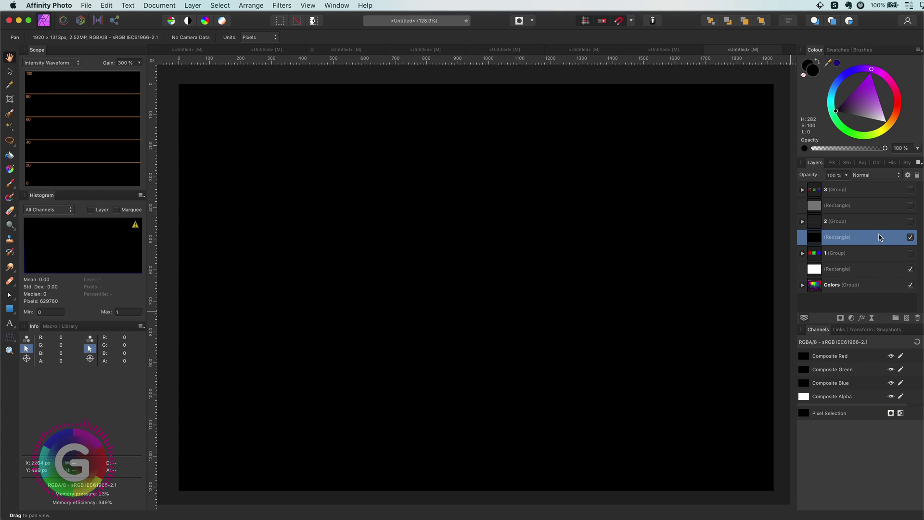
click(910, 206)
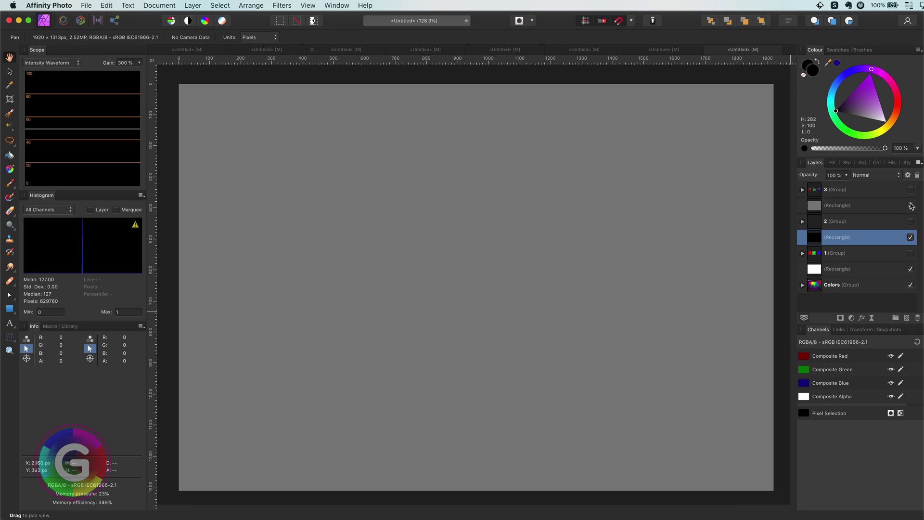
click(910, 190)
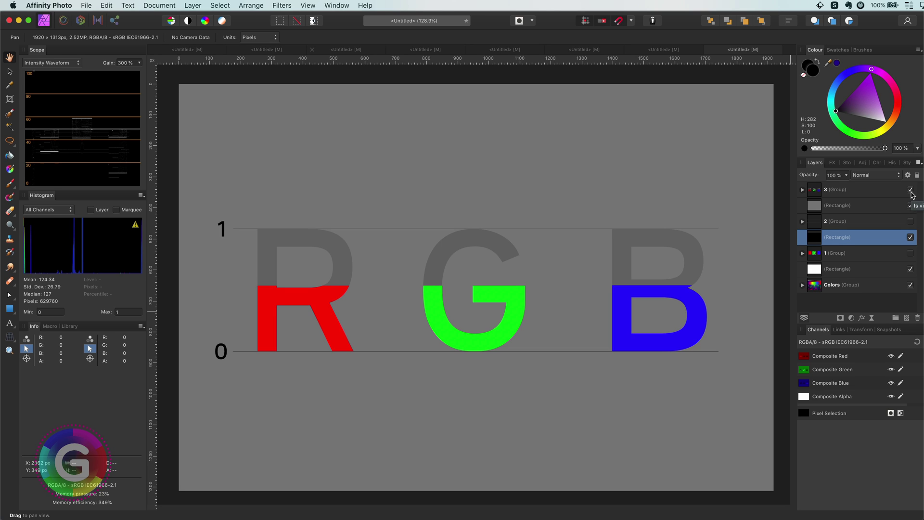
click(911, 190)
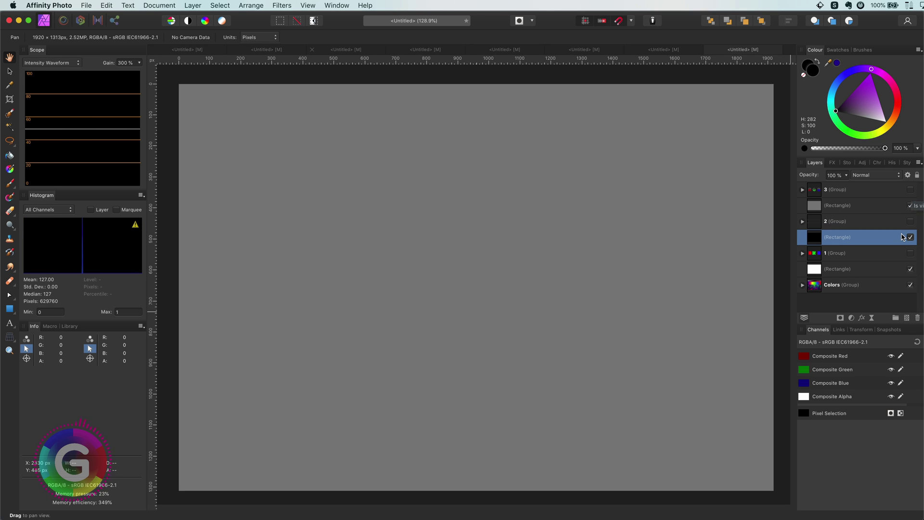
Keep the grey rectangle on Normal blending, then hide it to reveal the test image
click(892, 207)
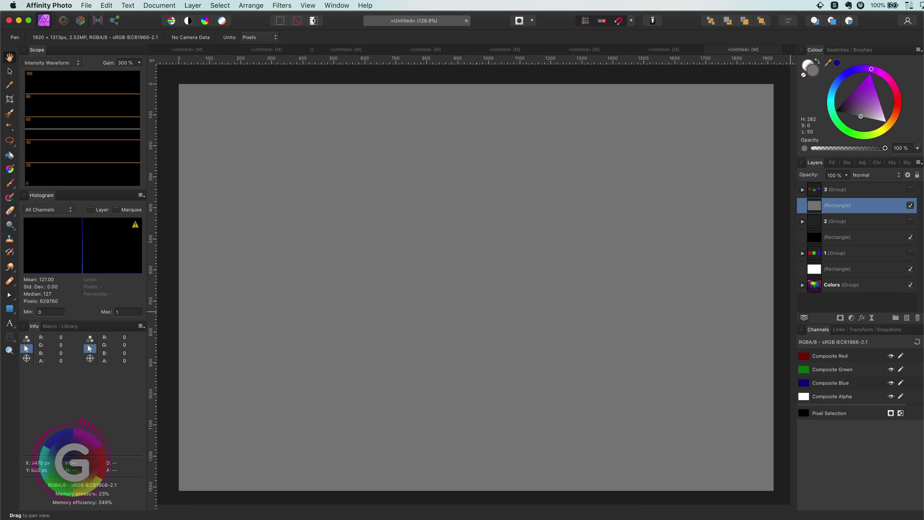
click(875, 177)
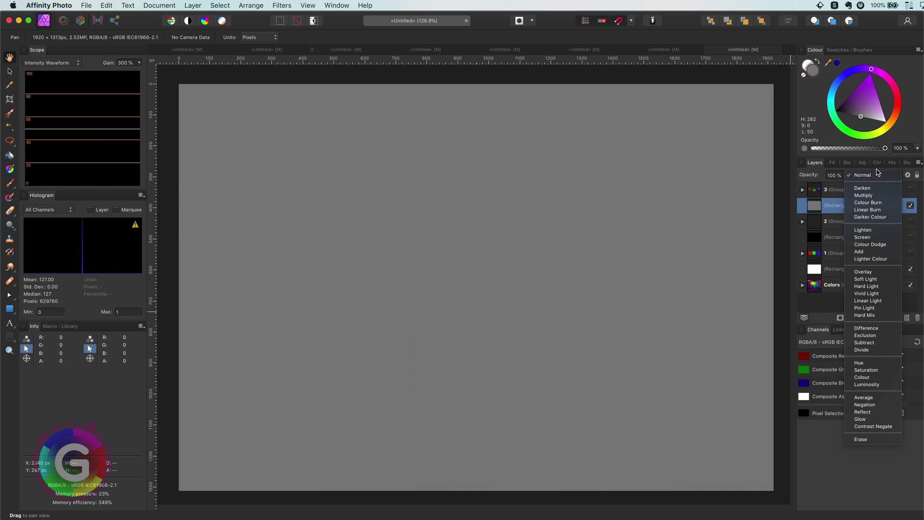
click(877, 175)
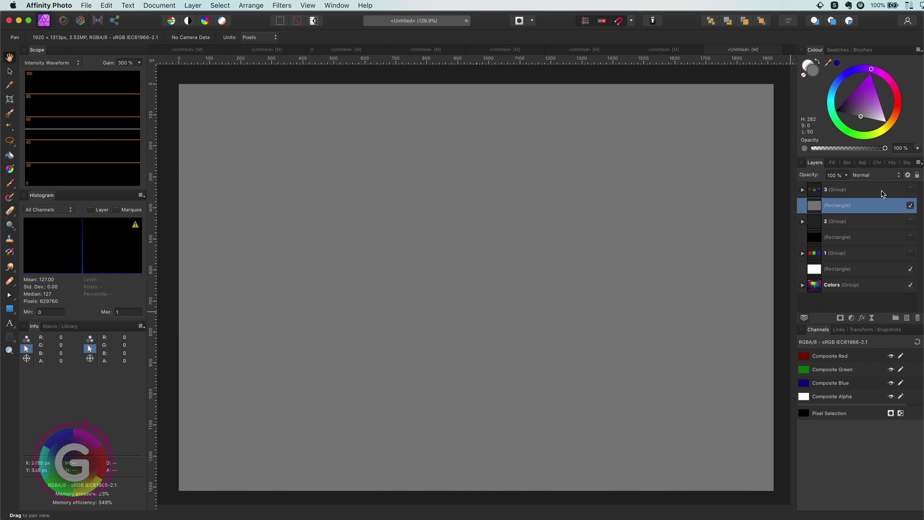
click(910, 205)
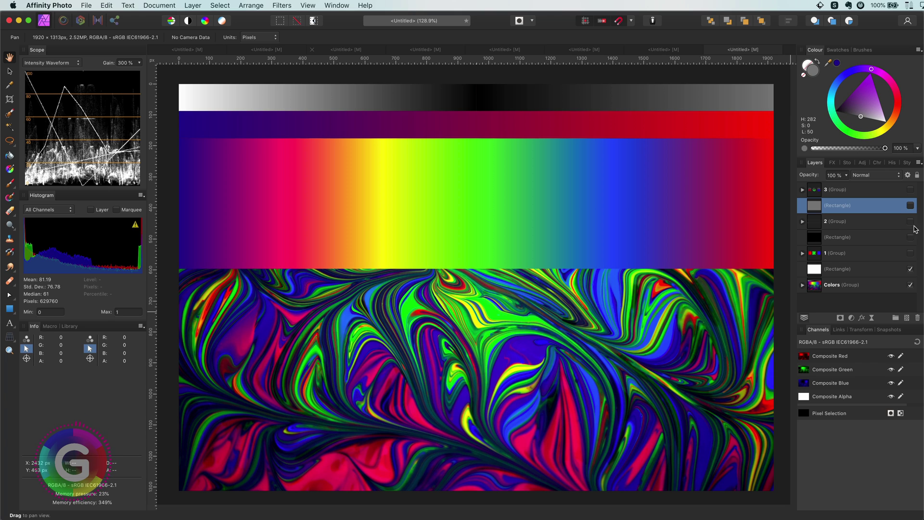
Show the black rectangle layer and check its blend mode list
click(873, 239)
click(910, 237)
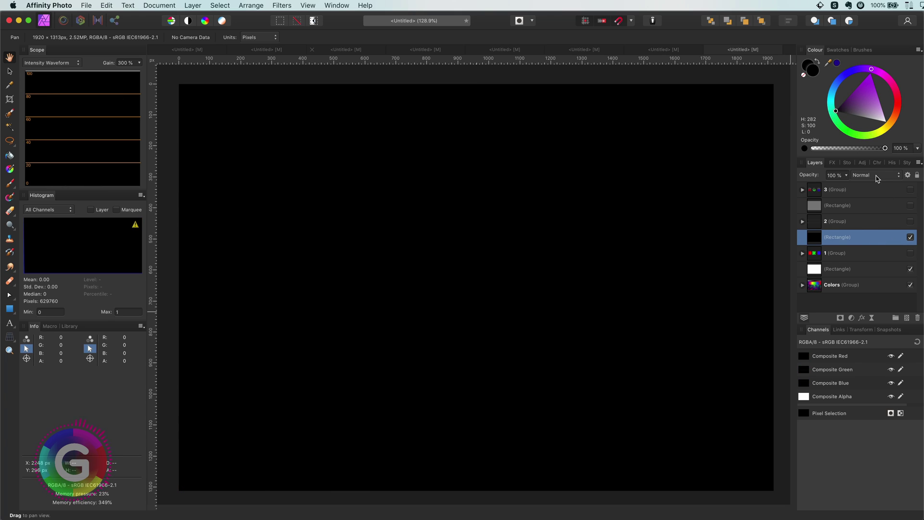
click(876, 176)
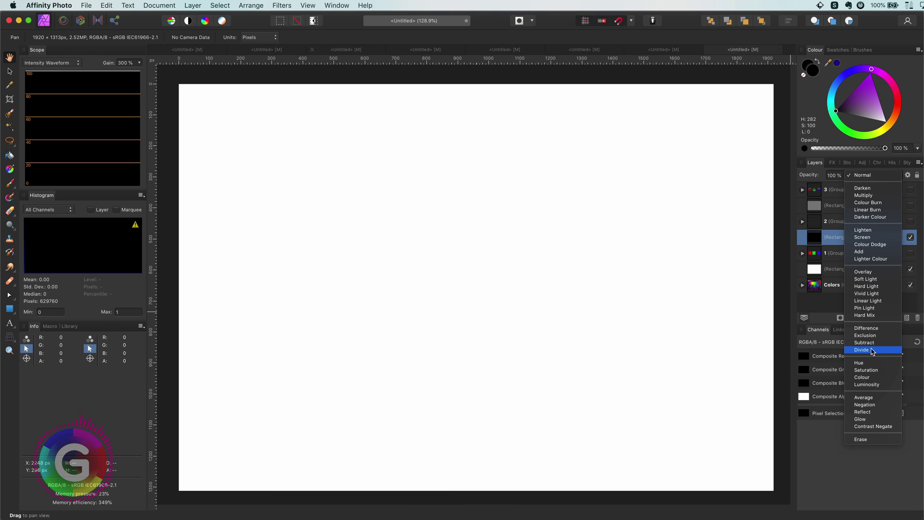
click(873, 350)
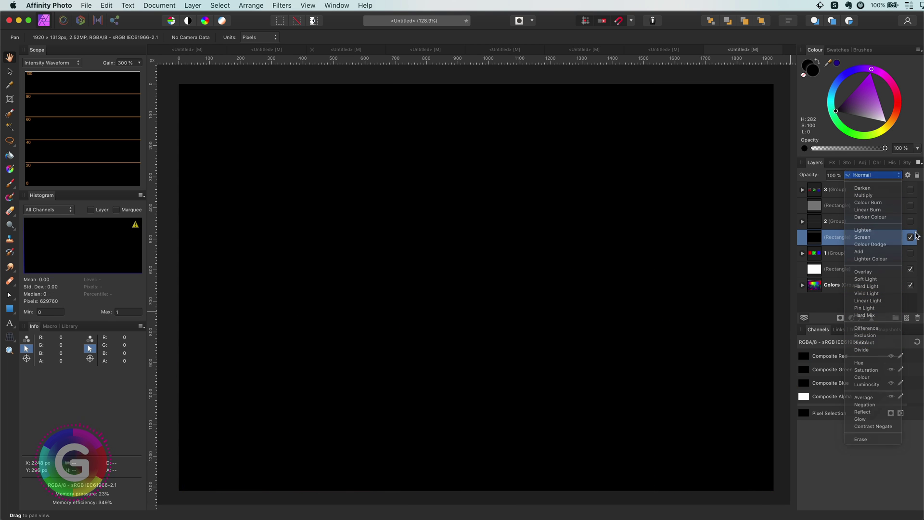
Try Subtract, then set the white rectangle to Luminosity and show the black rectangle again
click(833, 268)
click(888, 175)
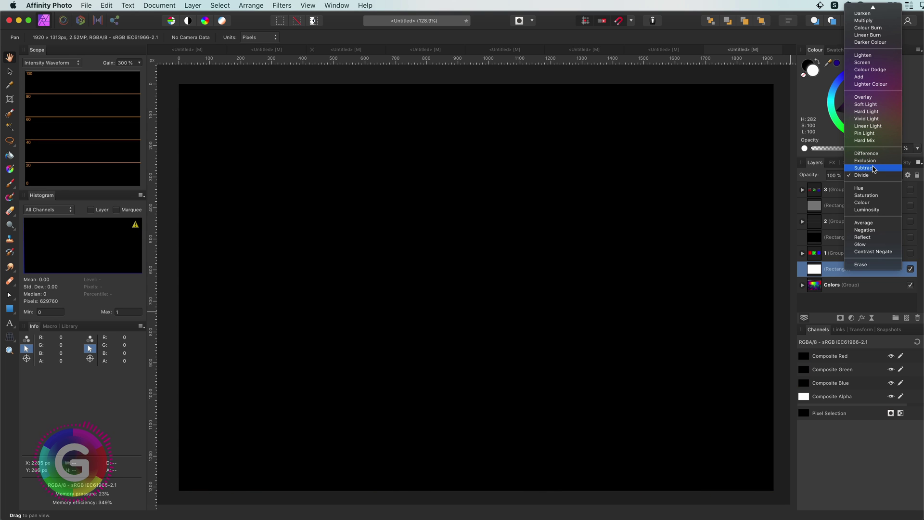
click(874, 169)
click(865, 175)
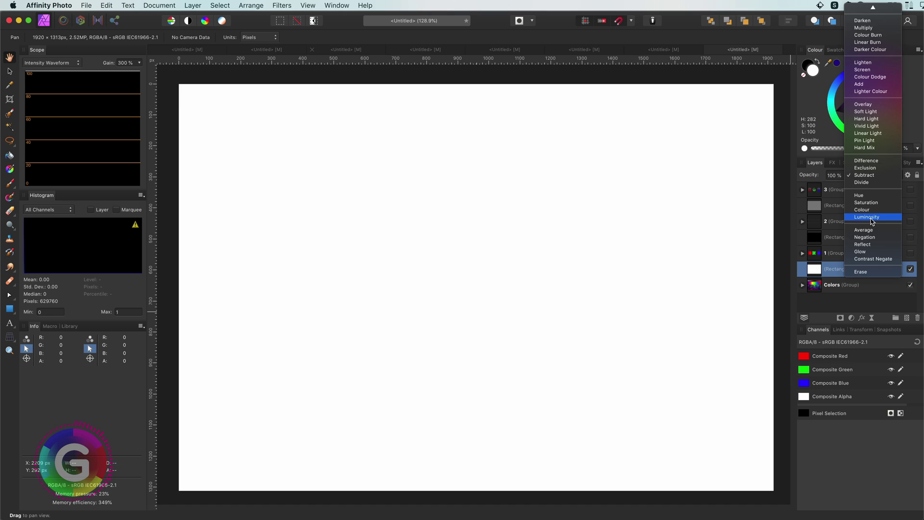
click(869, 217)
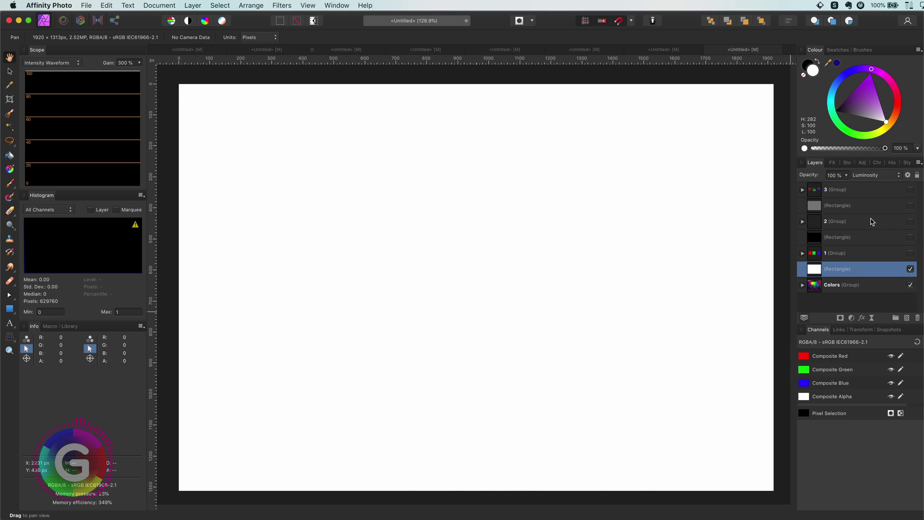
click(865, 236)
click(911, 237)
Change the black rectangle layer's blend mode to Luminosity
click(874, 175)
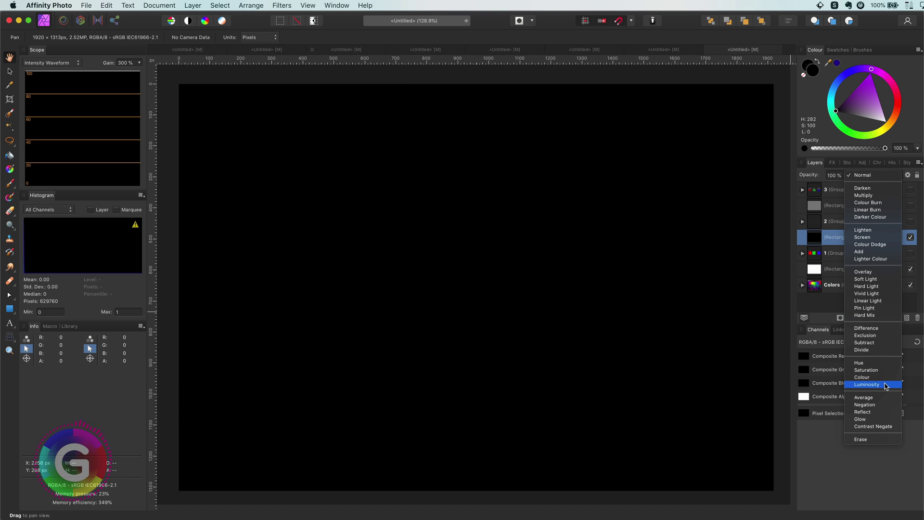
click(884, 384)
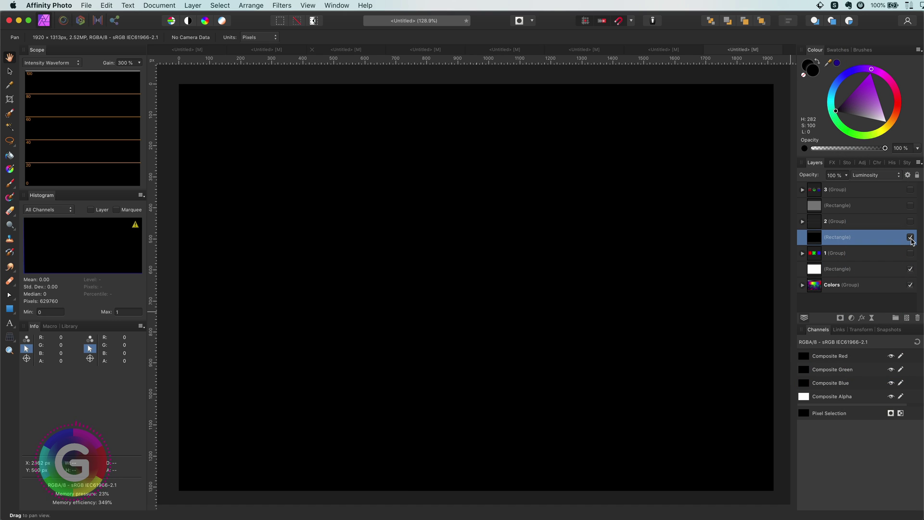